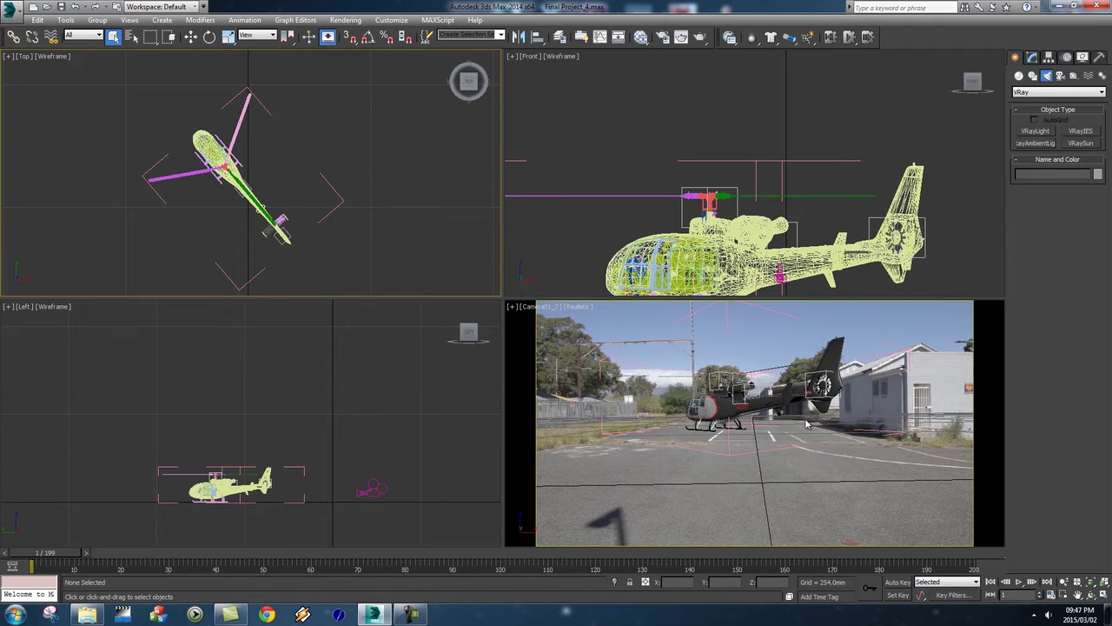
Create a plane VRayLight around the helicopter in the Top view, about 277 mm half-length and 144 mm half-width.
scroll(352, 211, down, 5)
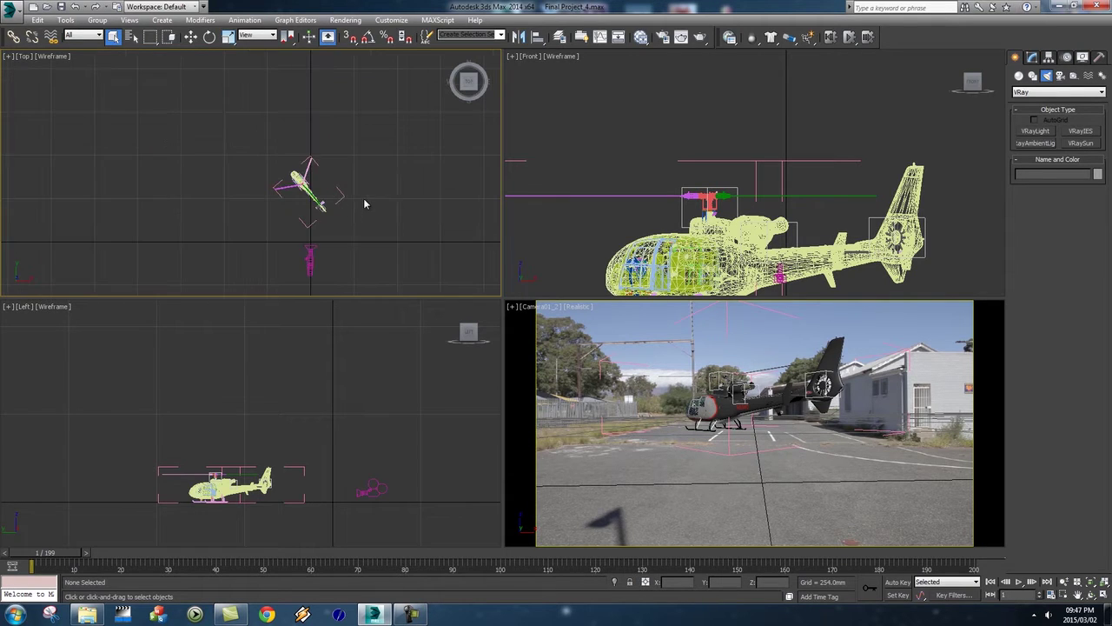
middle_drag(265, 164, 296, 169)
scroll(315, 174, down, 2)
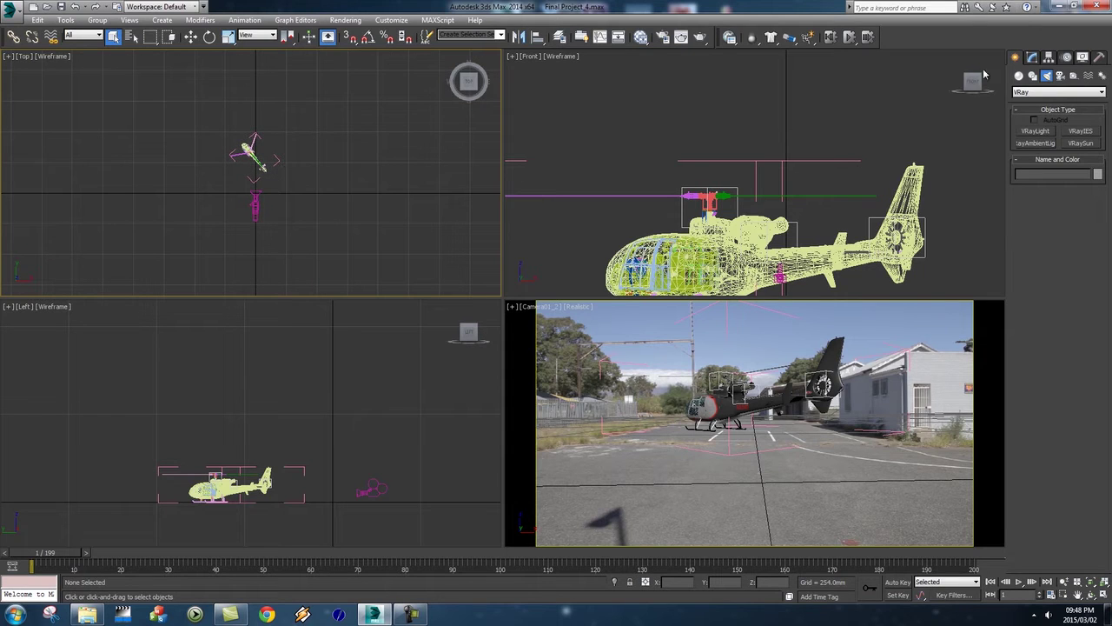
click(1056, 92)
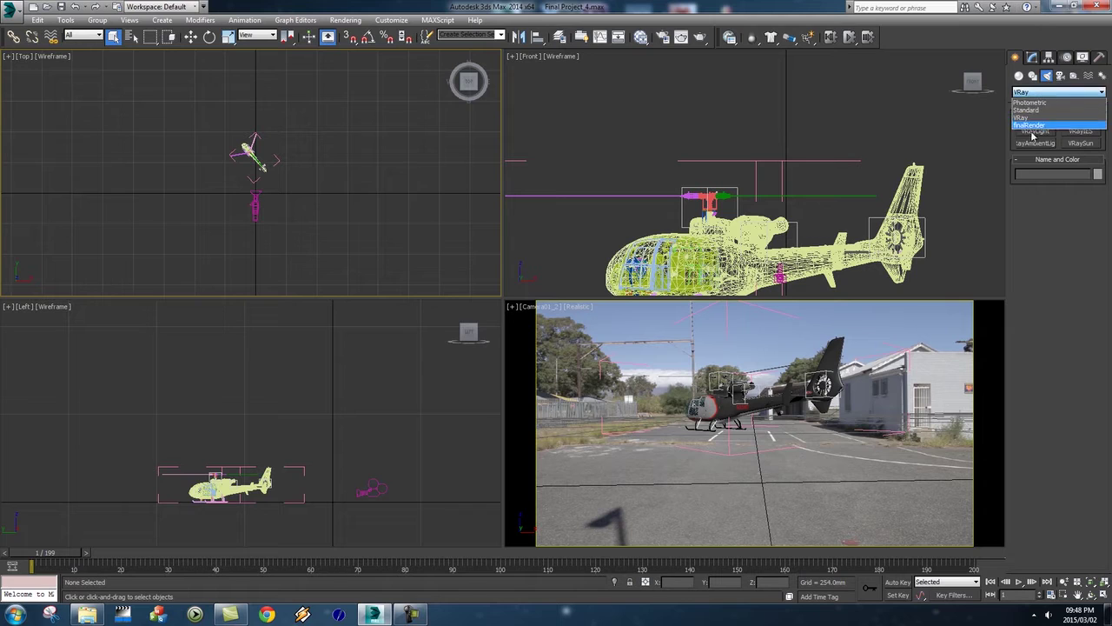
click(1030, 121)
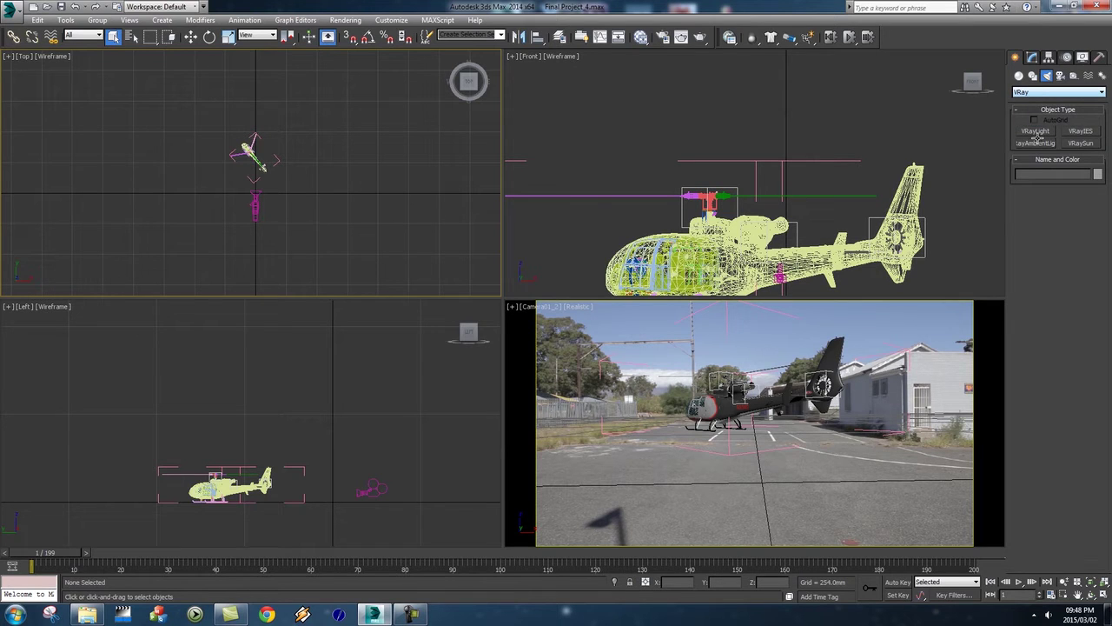
click(1034, 130)
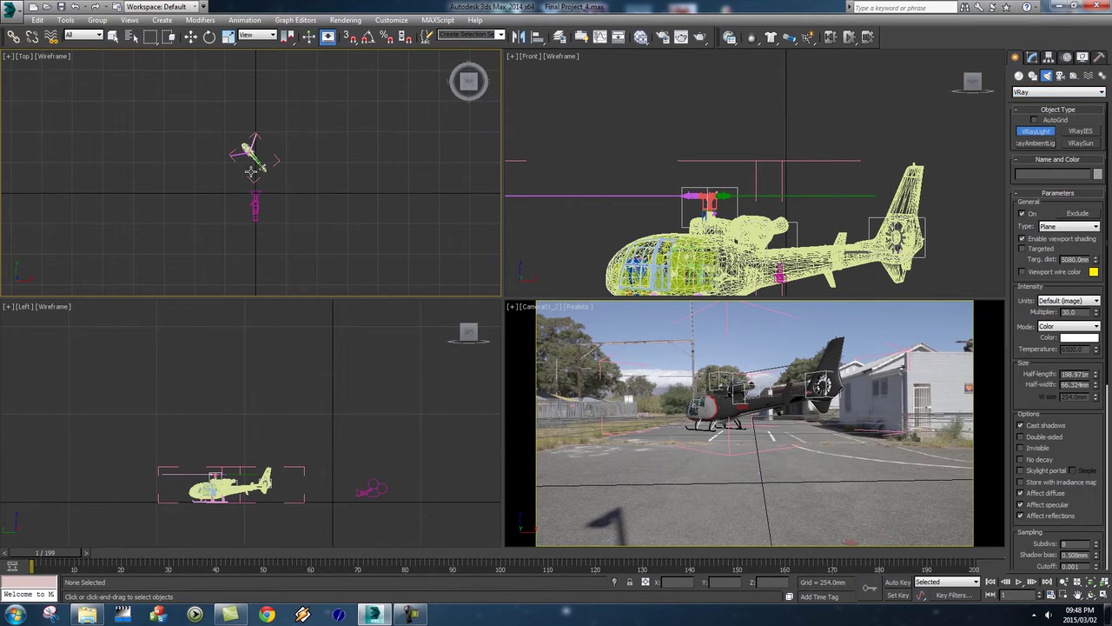
drag(217, 132, 284, 165)
Move the light straight back behind the camera in the Top view, to a Y position of about -565 mm.
key(w)
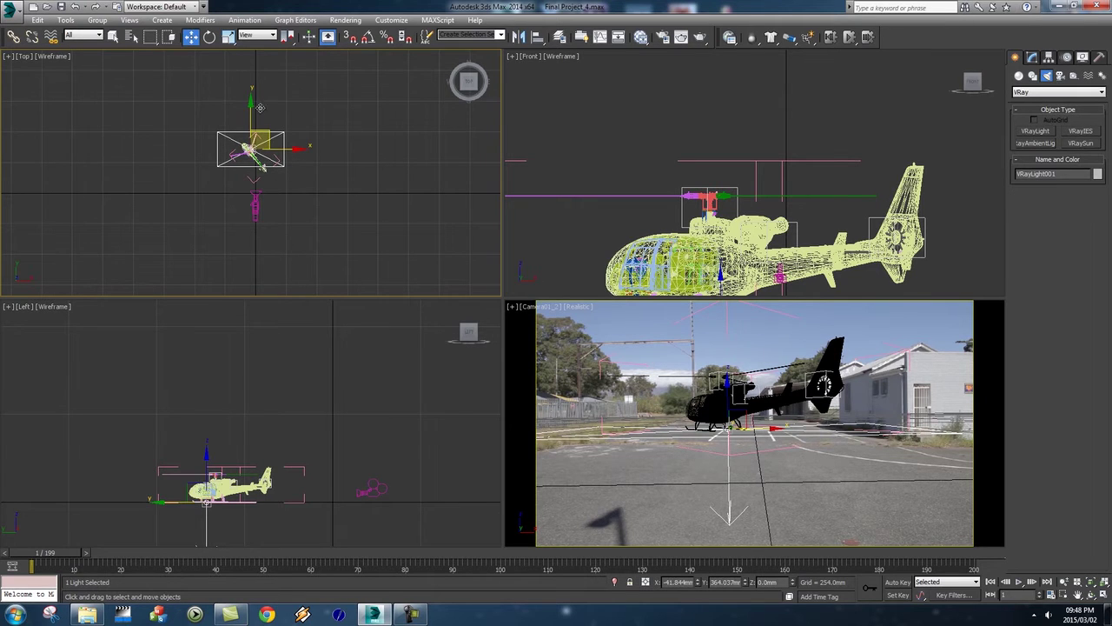
drag(254, 105, 254, 216)
middle_drag(378, 435, 301, 415)
scroll(302, 413, down, 2)
middle_drag(412, 459, 381, 448)
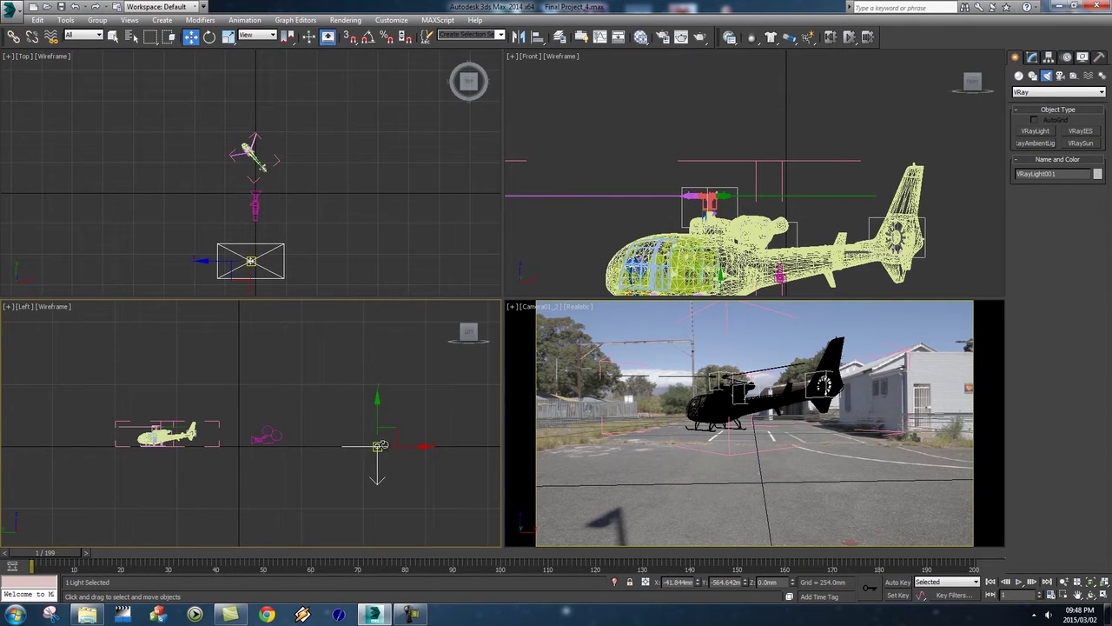
Rotate the light about 60 degrees in the Left view so it tilts towards the helicopter.
key(e)
drag(395, 408, 441, 488)
scroll(416, 433, down, 2)
scroll(416, 432, down, 4)
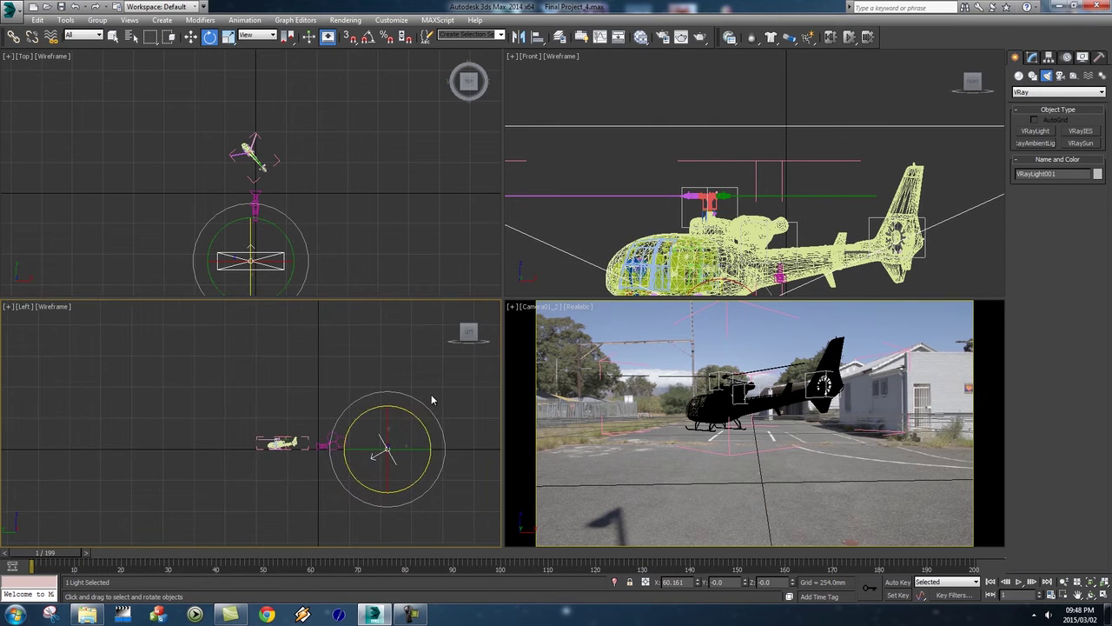
Raise the light and move it farther behind the camera, to about Y -1155 mm and Z 875 mm.
key(w)
drag(300, 444, 374, 369)
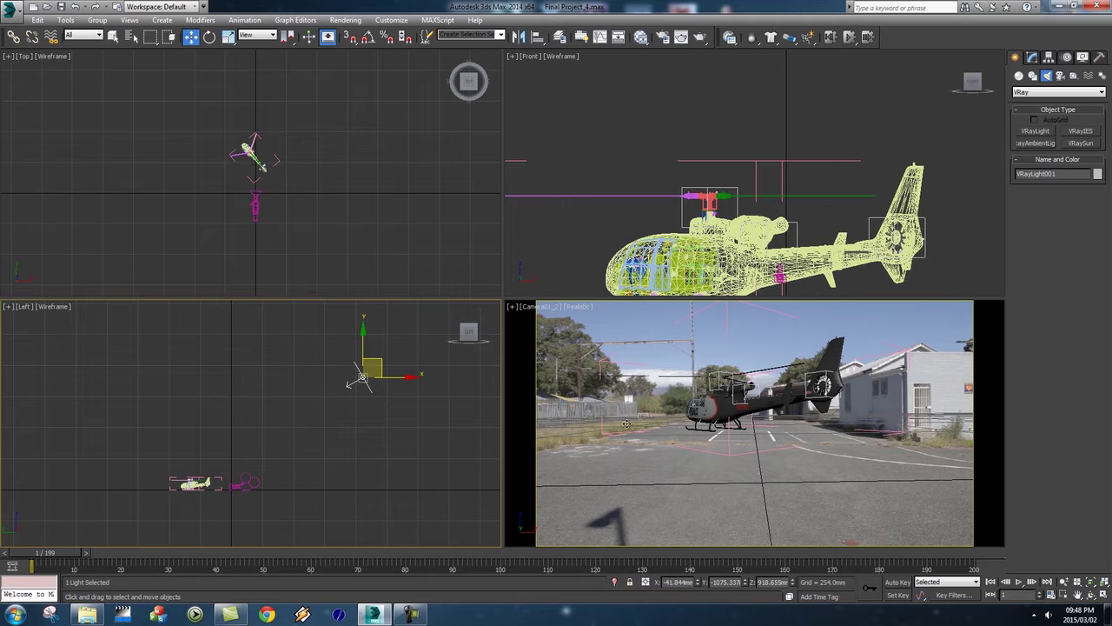
mouse_move(382, 361)
mouse_down()
mouse_move(353, 377)
mouse_move(372, 339)
mouse_move(392, 370)
mouse_up()
Scrub the timeline to about frame 51 and back to frame 1 to check the light on the helicopter.
middle_drag(349, 231, 329, 209)
scroll(344, 162, down, 2)
drag(89, 561, 267, 557)
key(w)
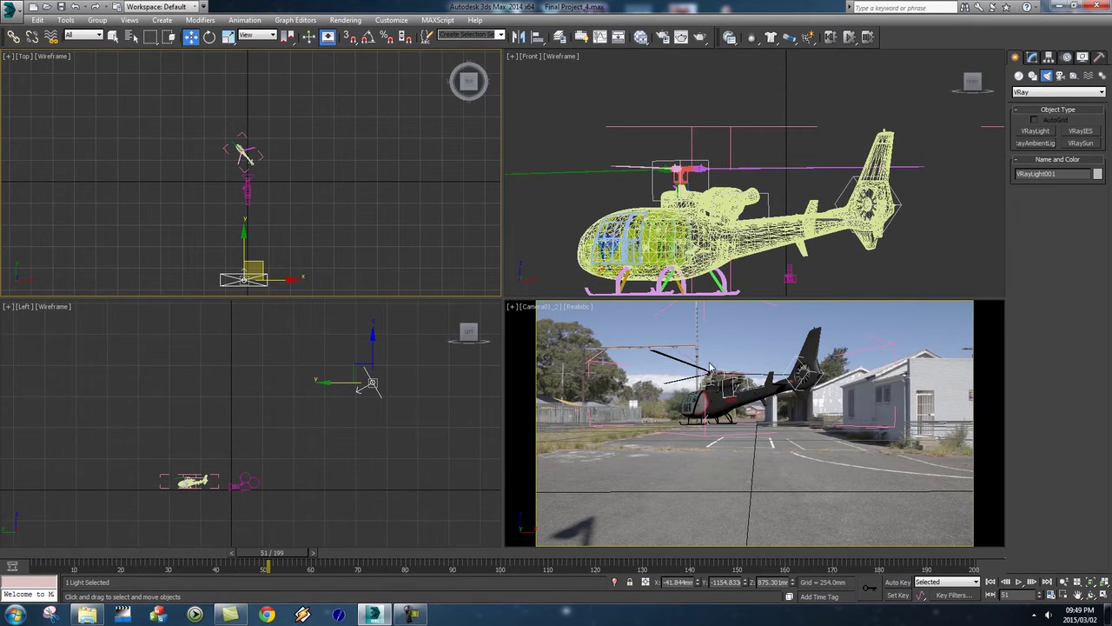
drag(314, 571, 48, 553)
key(w)
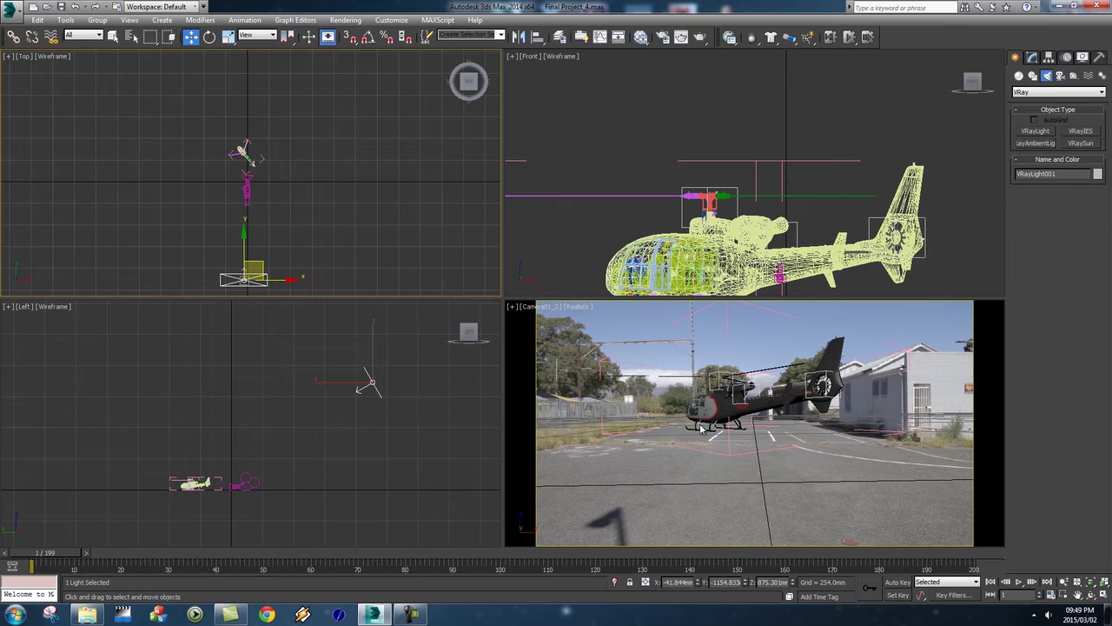
mouse_move(54, 551)
mouse_down()
mouse_move(496, 553)
mouse_move(45, 554)
mouse_up()
Create a second plane VRayLight across the helicopter in the Top view.
click(1031, 130)
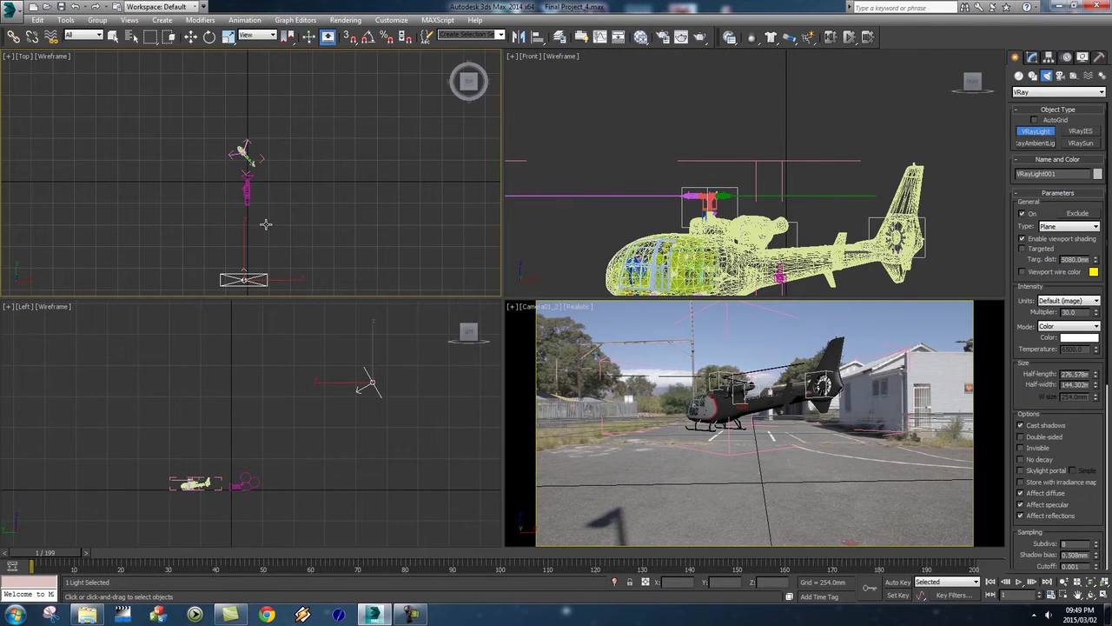
drag(212, 146, 279, 164)
middle_drag(332, 174, 367, 154)
Move the second light back behind the camera in the Top view, to a Y position of about -1188 mm.
key(w)
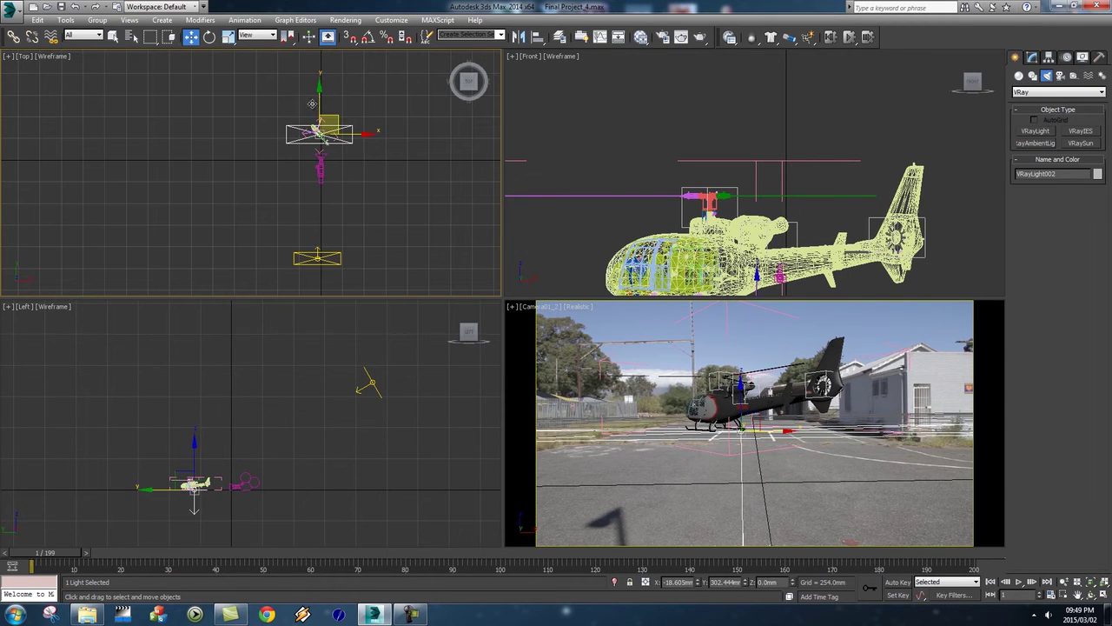
drag(331, 91, 331, 218)
middle_drag(384, 415, 360, 368)
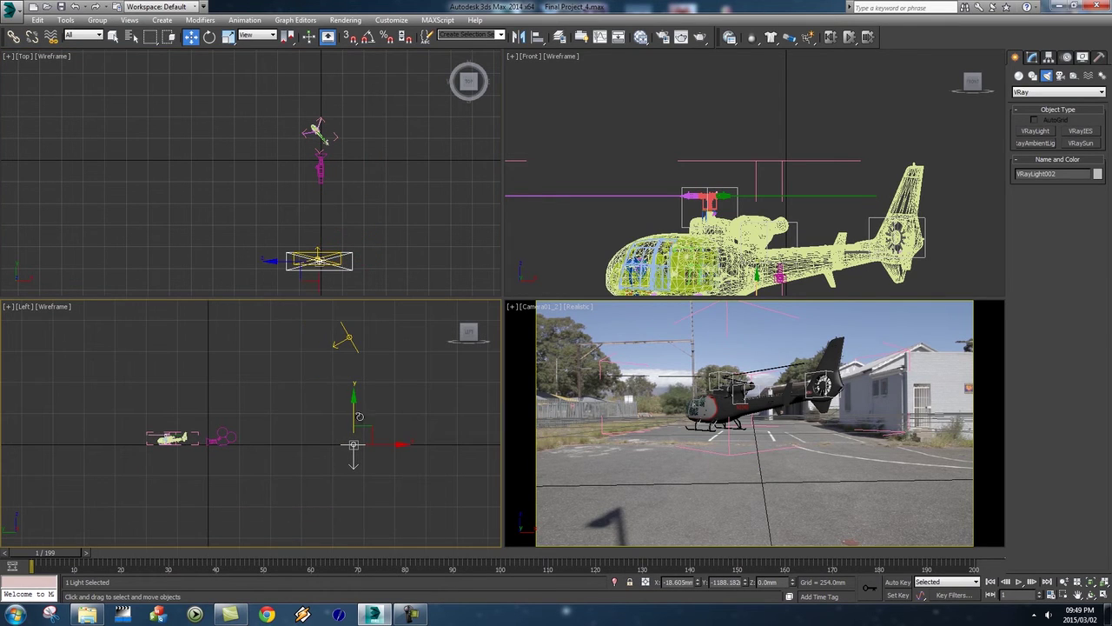
Rotate the second light to aim horizontally at the helicopter and move it back to about Y -1916 mm, Z 15 mm.
key(e)
drag(369, 407, 433, 502)
key(w)
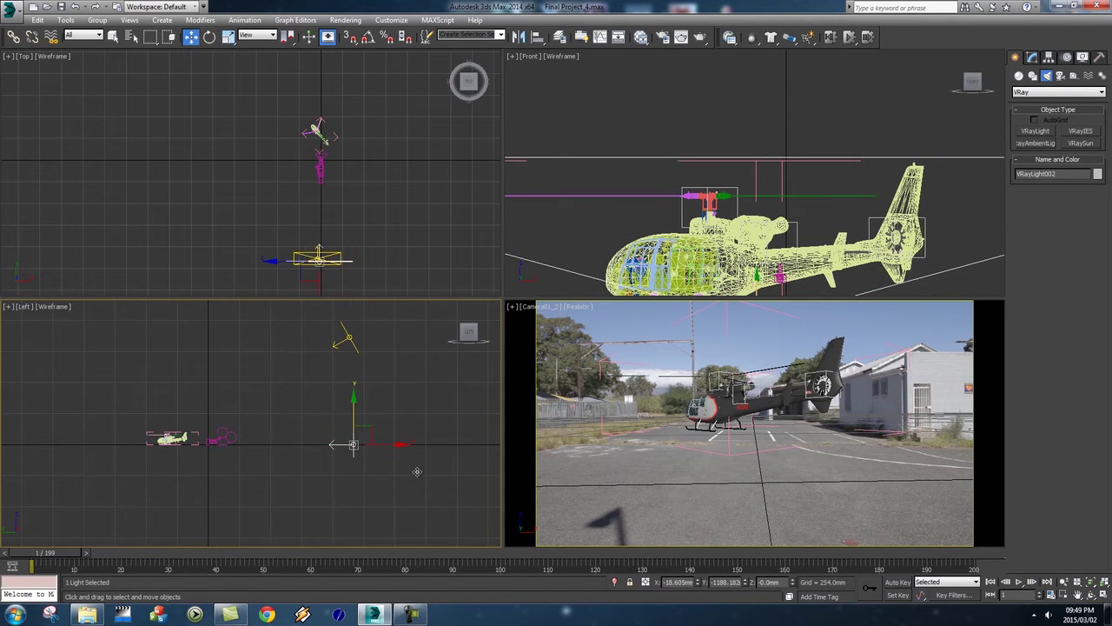
drag(369, 428, 459, 430)
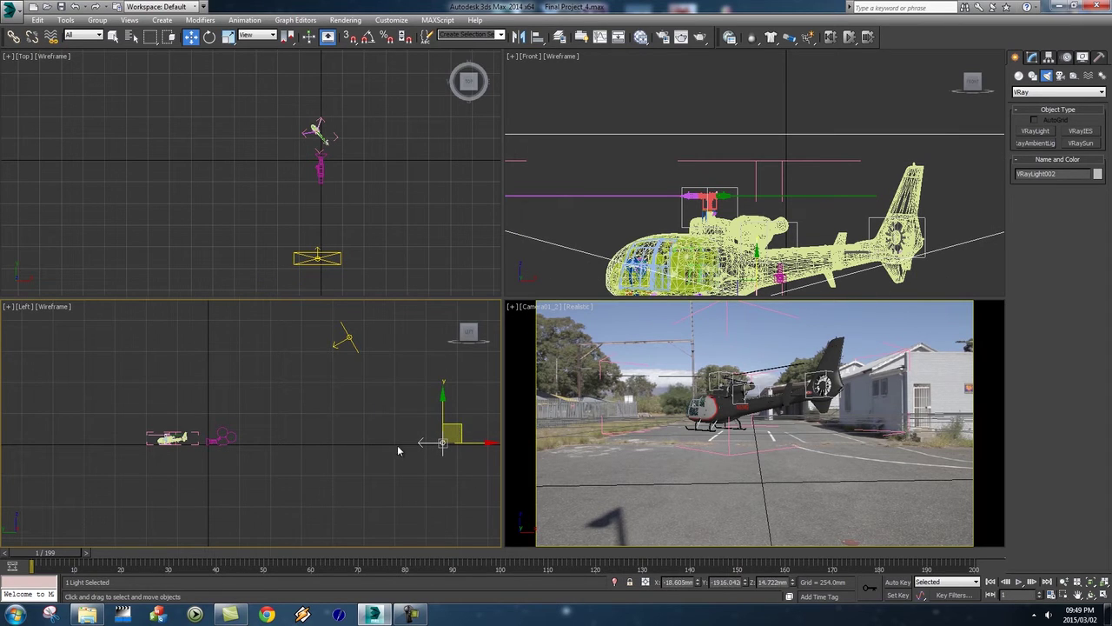
Deselect the light and move the timeline to frame 60.
click(233, 470)
drag(55, 557, 311, 565)
key(w)
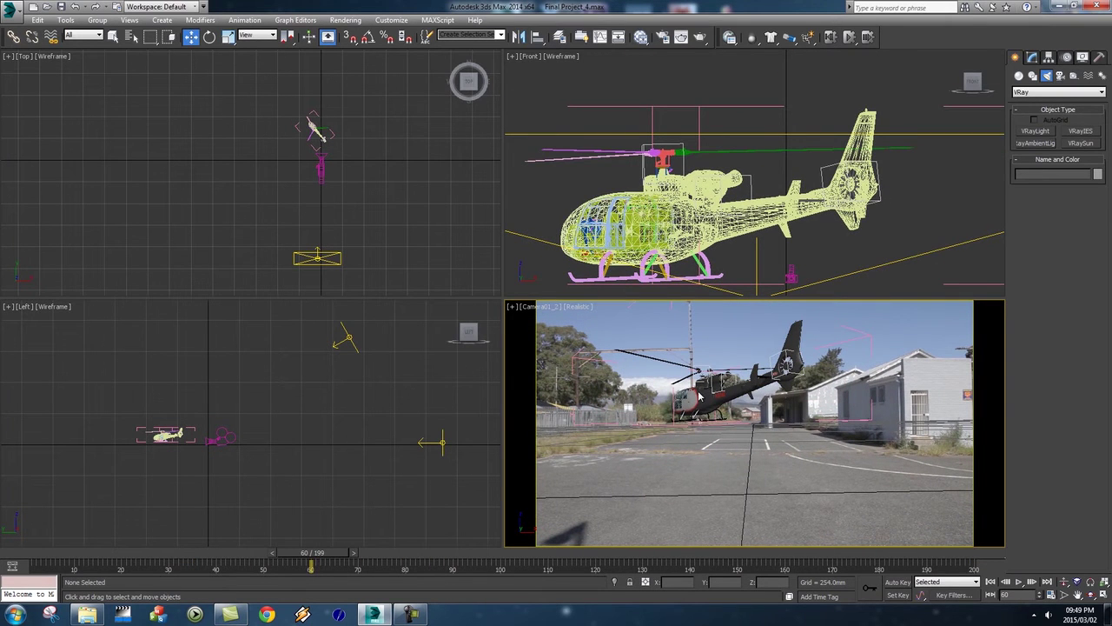
Turn off the environment background map in the Environment and Effects settings.
click(347, 19)
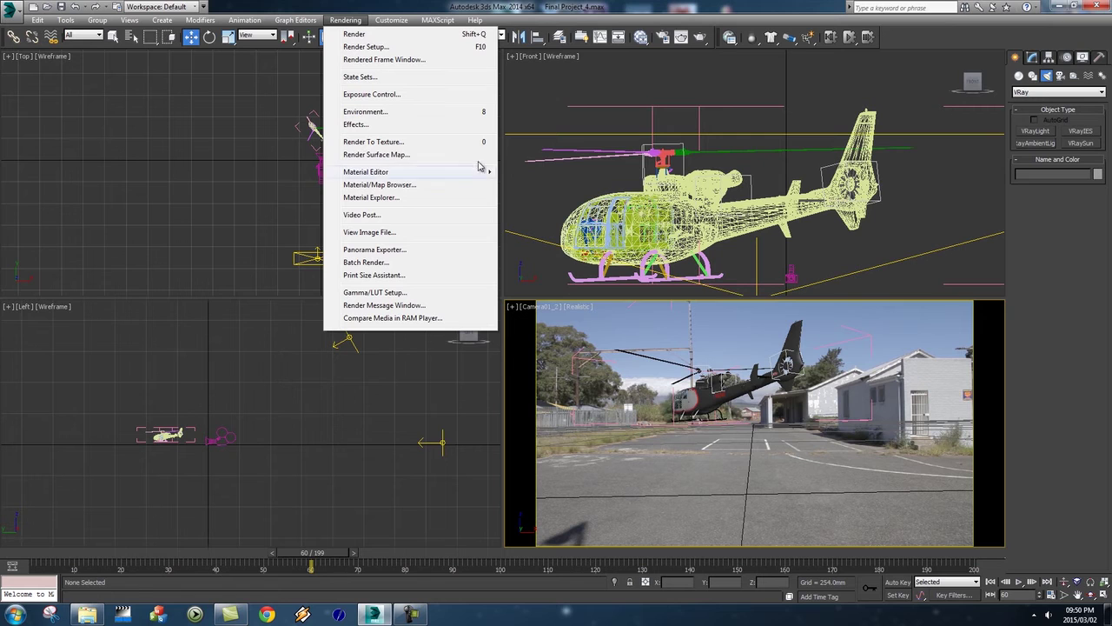
click(363, 111)
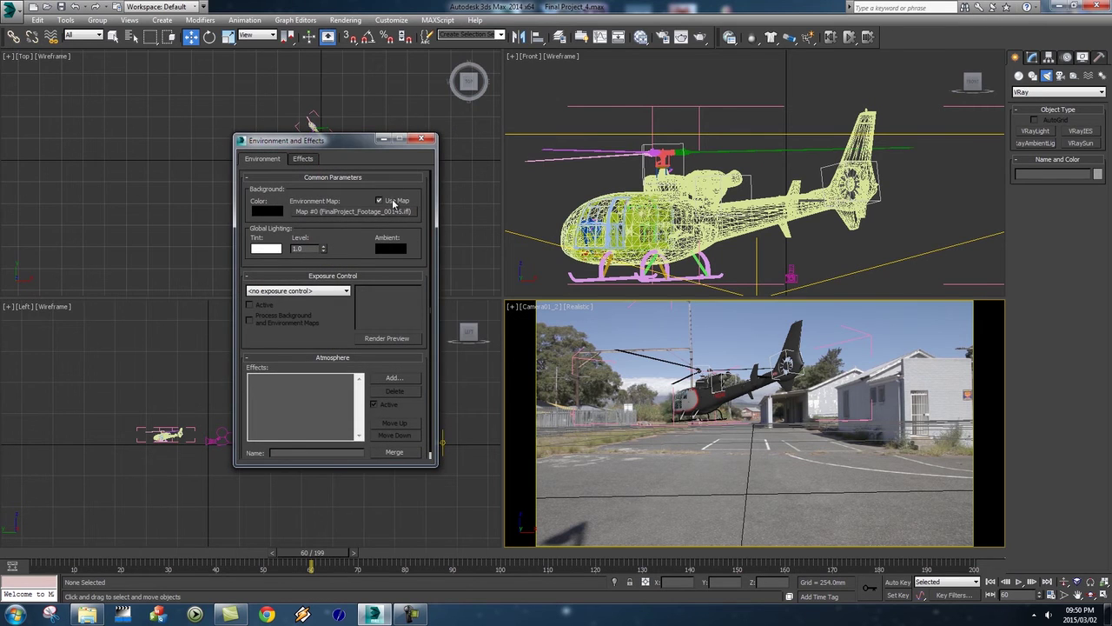
click(379, 201)
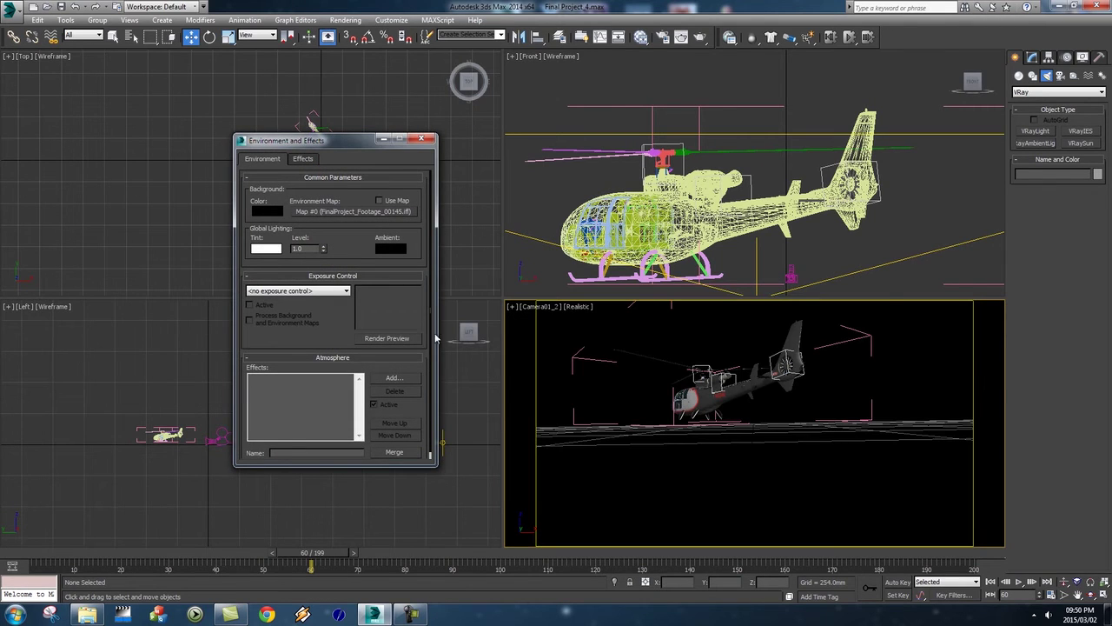
click(421, 139)
Enable global illumination in the V-Ray render setup and turn on ambient occlusion in its Advanced settings.
click(345, 19)
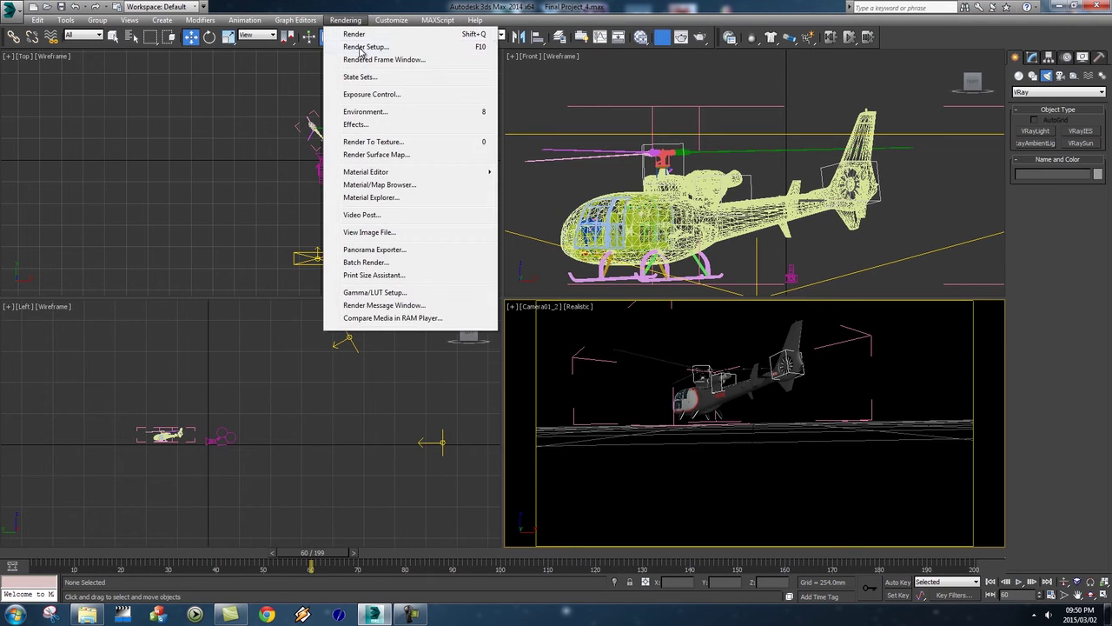
click(361, 48)
click(521, 104)
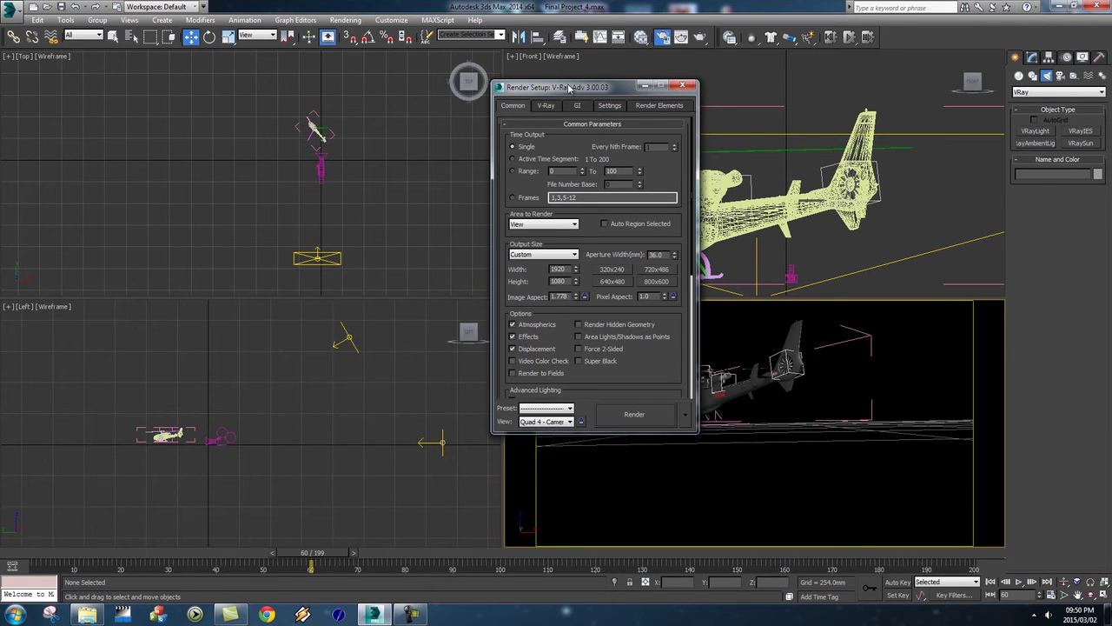
drag(579, 90, 661, 93)
click(655, 97)
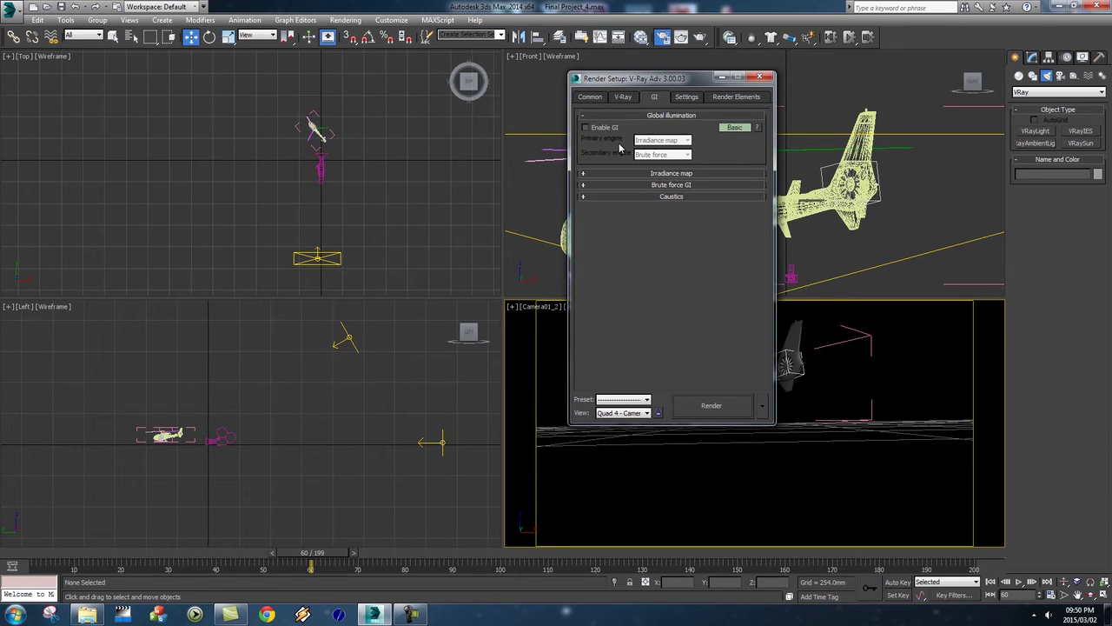
click(587, 127)
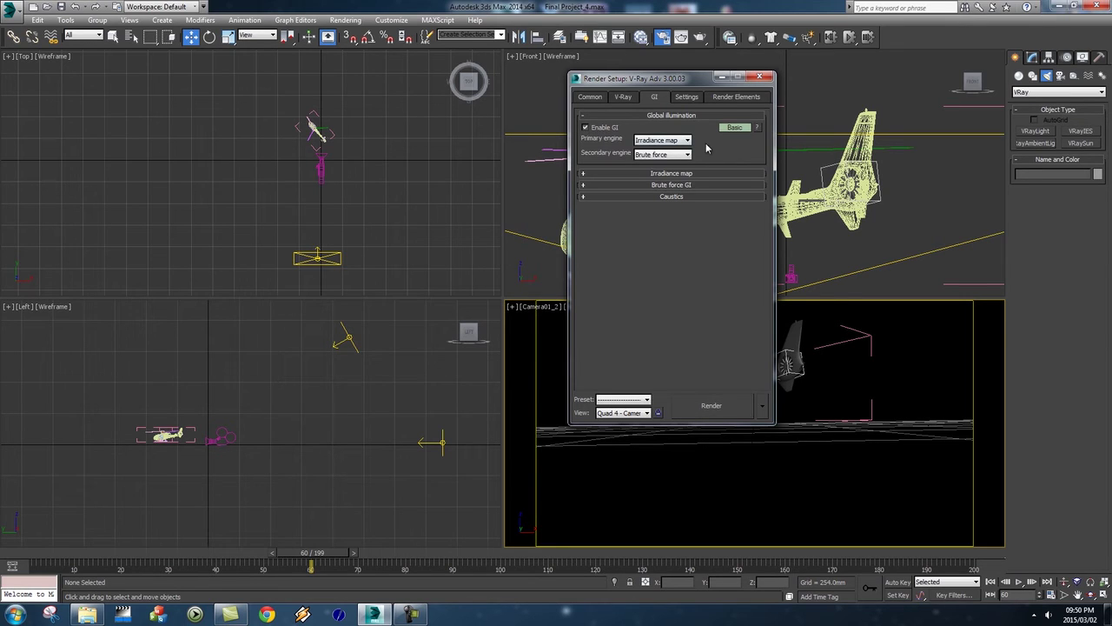
click(731, 128)
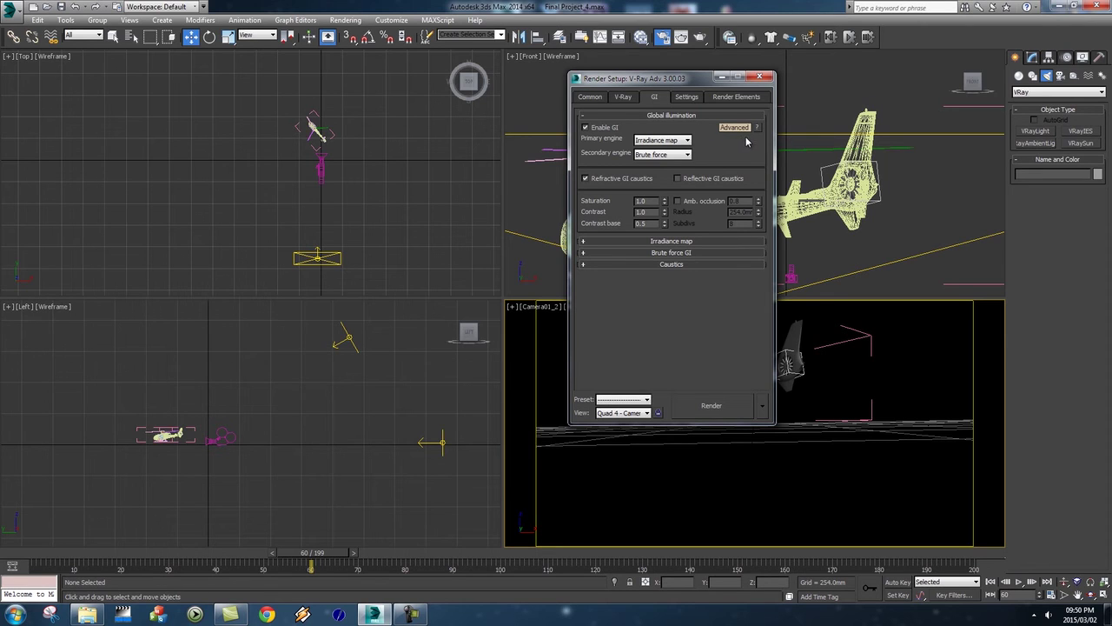
click(678, 201)
Render frame 60 from the camera view and inspect the helicopter up close in the V-Ray frame buffer.
drag(634, 78, 354, 100)
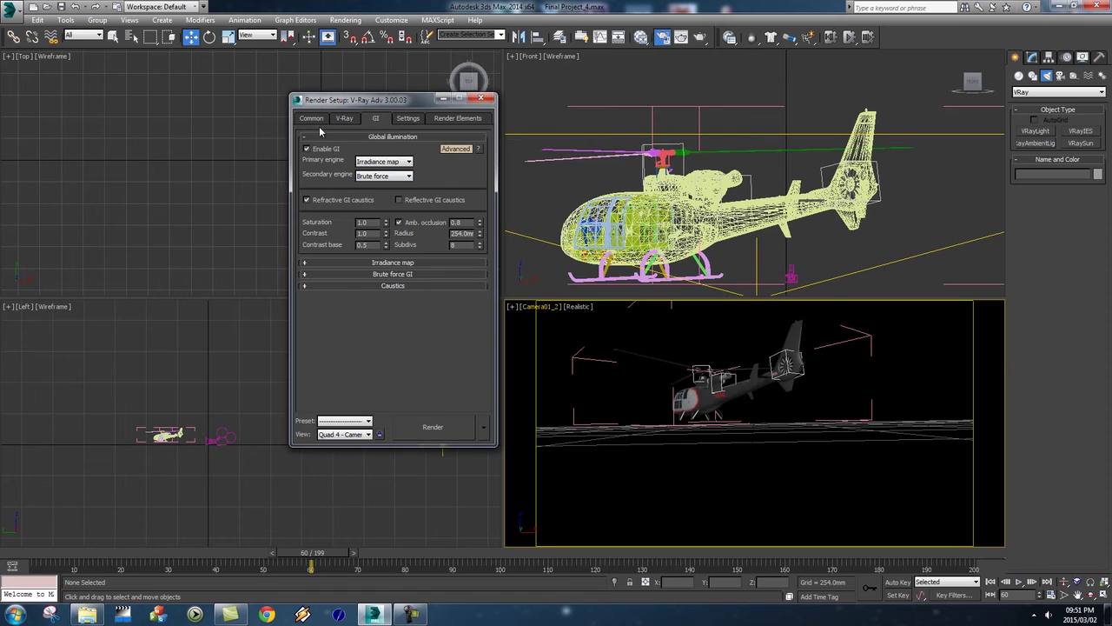
click(312, 119)
click(456, 426)
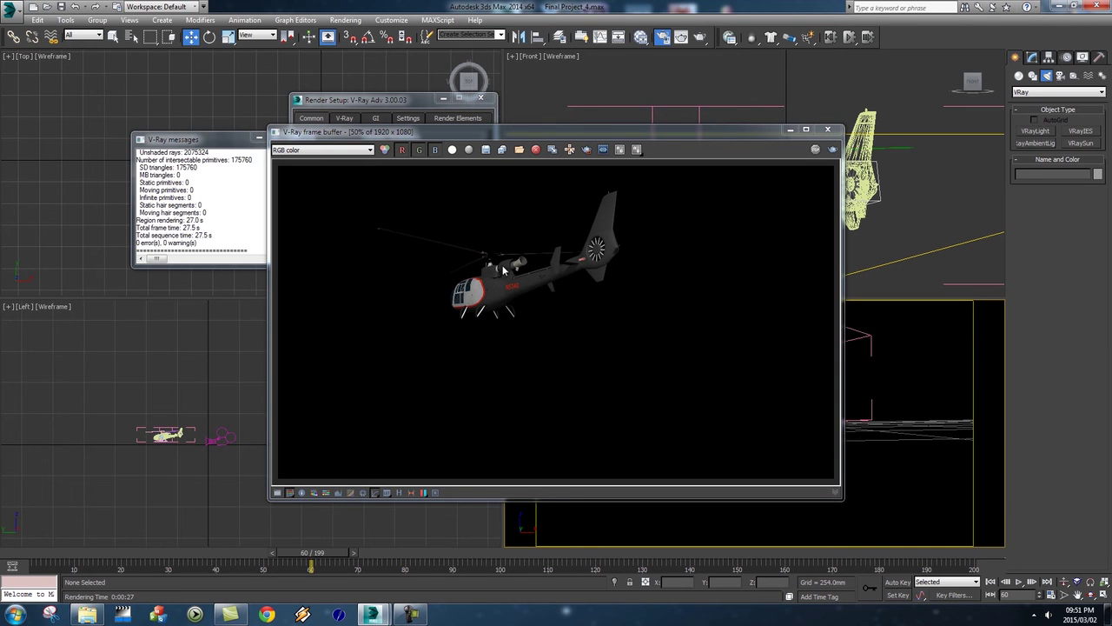
scroll(519, 252, up, 4)
middle_drag(596, 302, 489, 316)
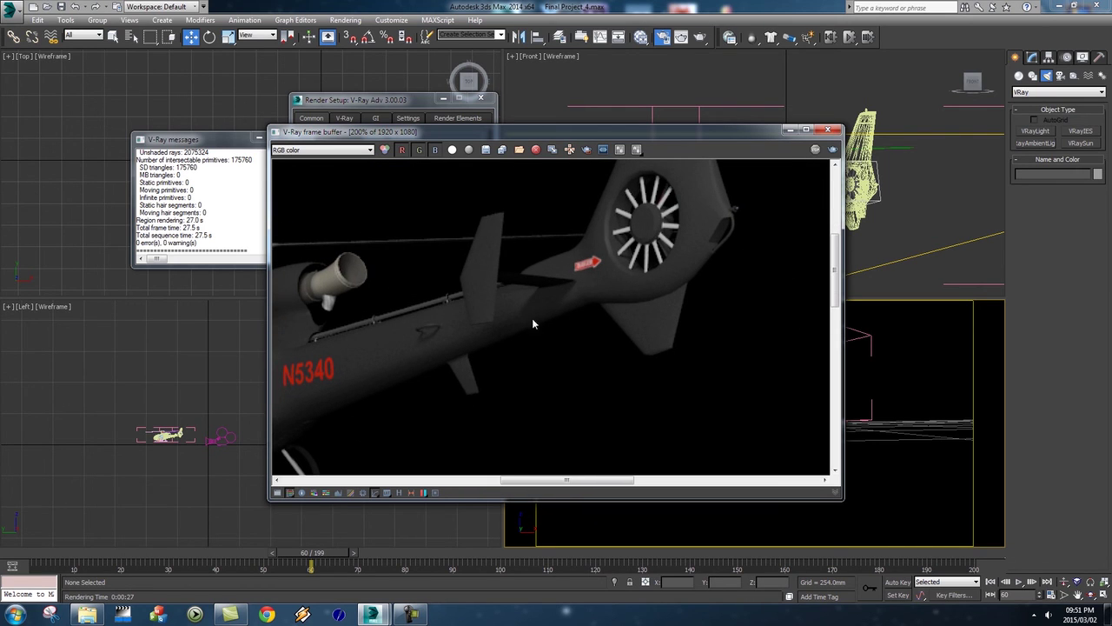
scroll(500, 332, down, 2)
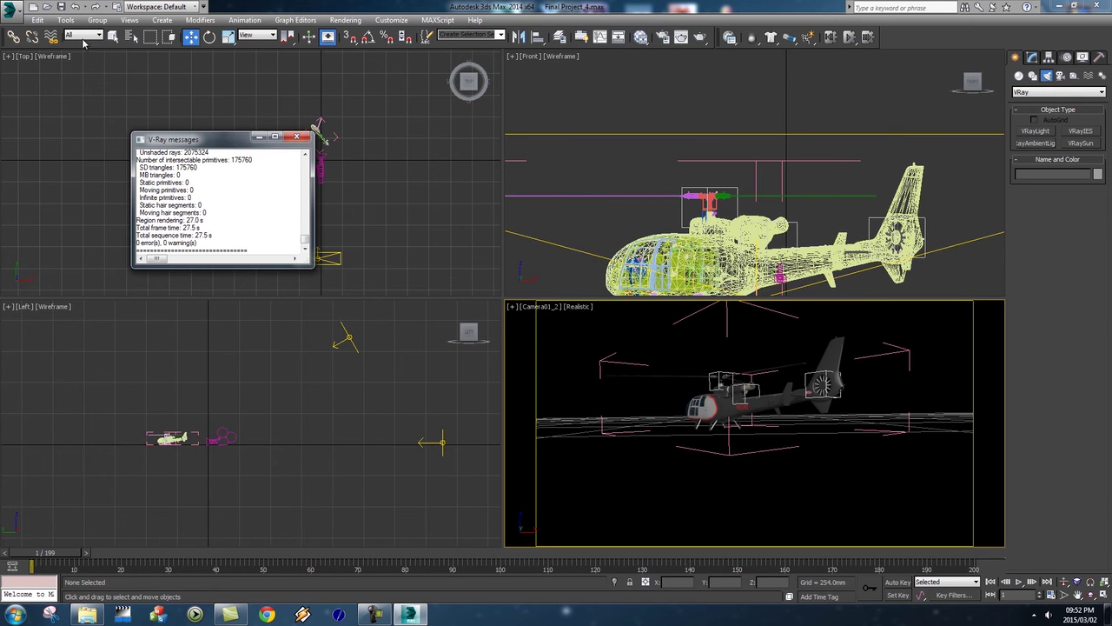
Save the scene as a new file named Final Project_5.max.
click(13, 10)
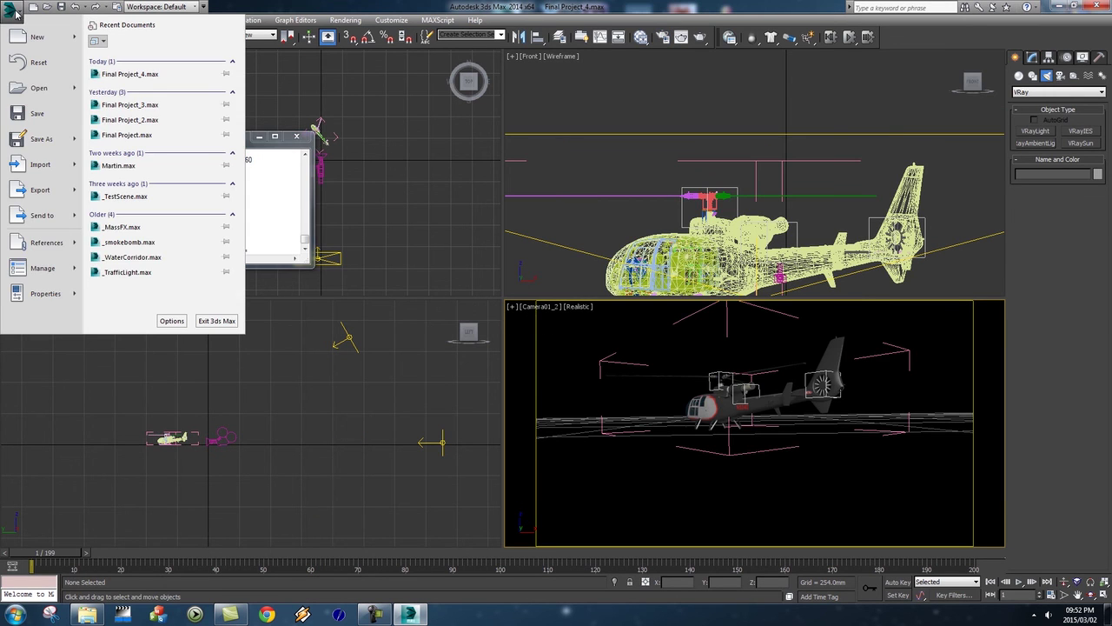
click(38, 137)
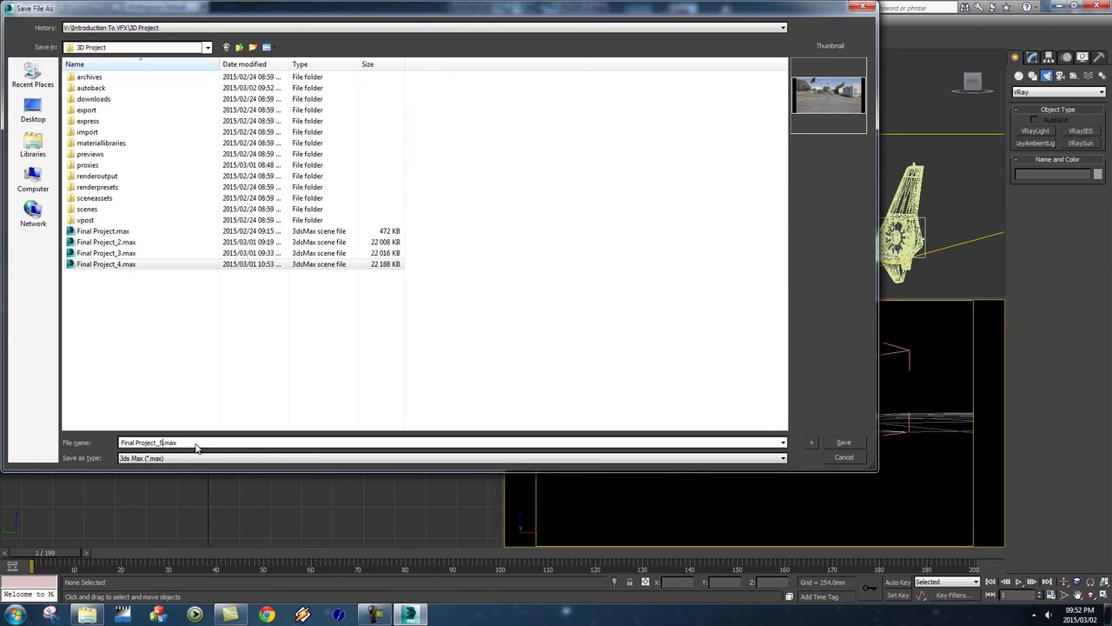
click(844, 442)
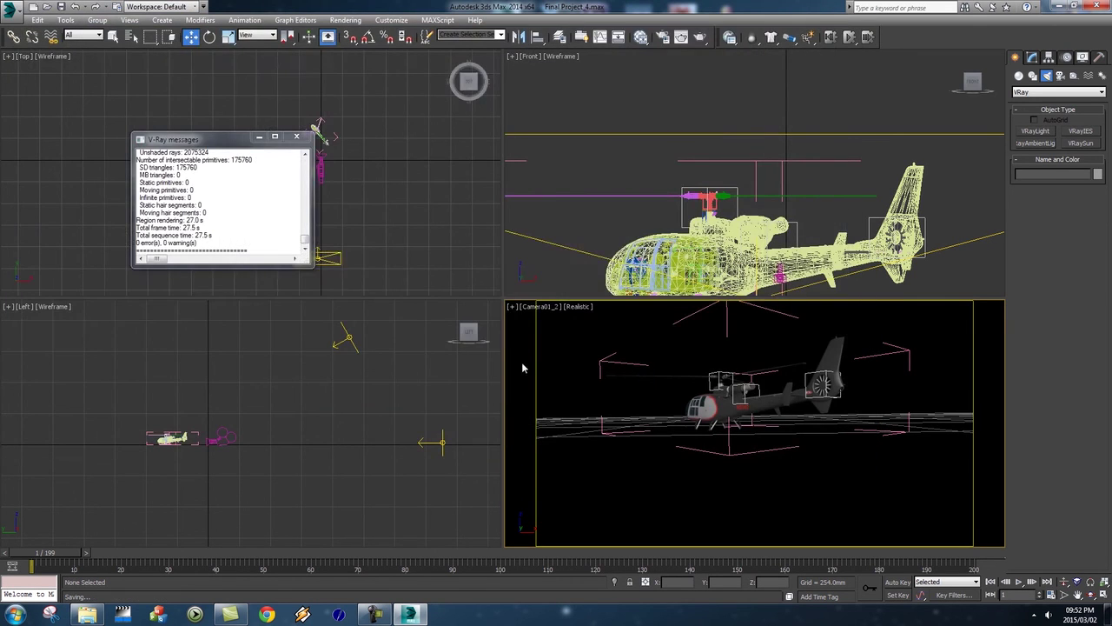